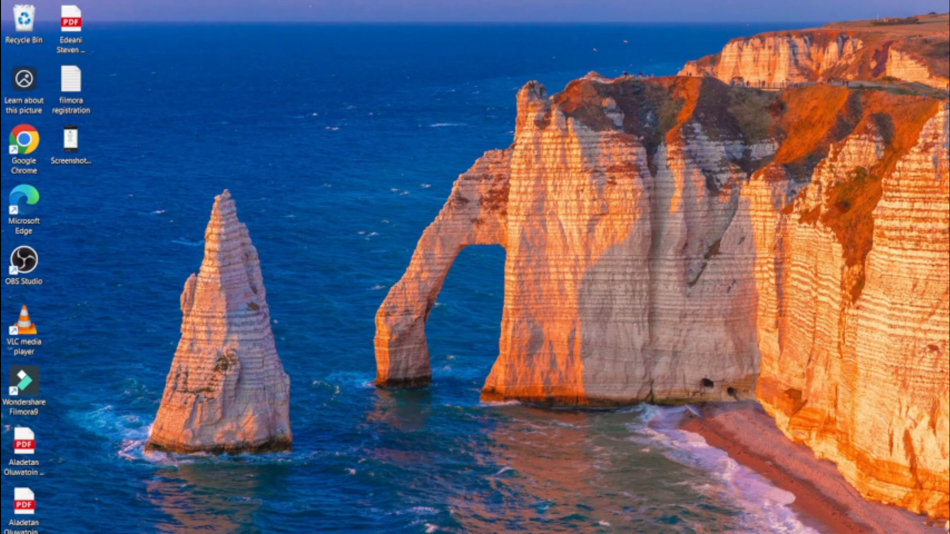
# Search Windows for the Microsoft Store and open it.
pyautogui.click(297, 533)
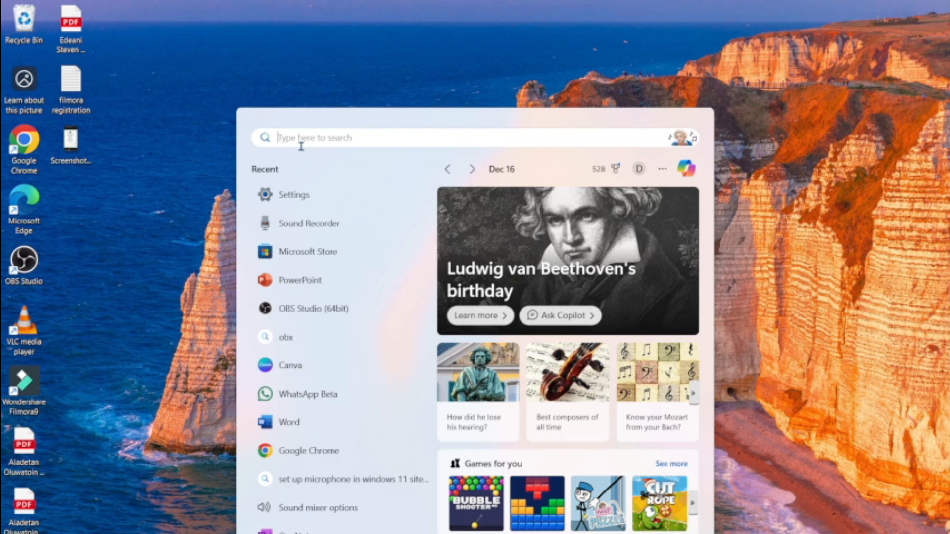
pyautogui.write('mi')
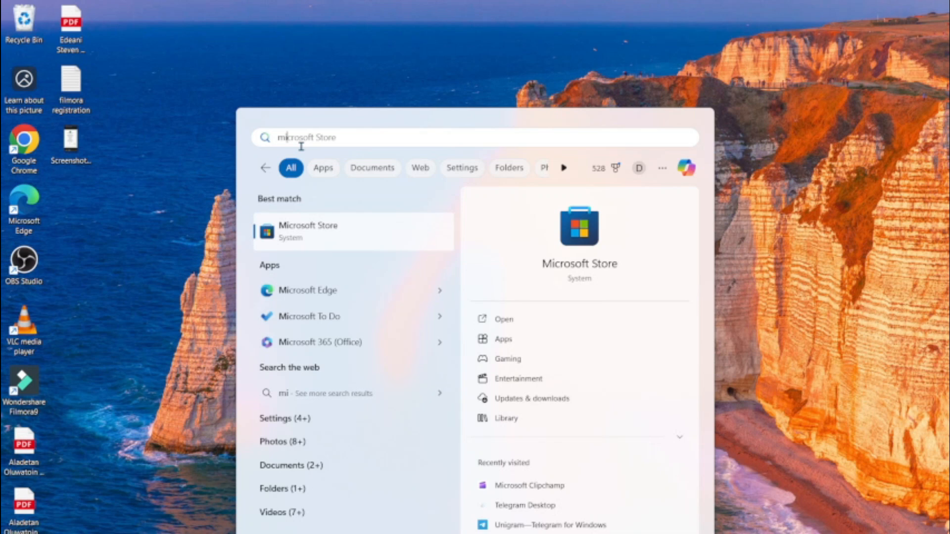
pyautogui.press('Return')
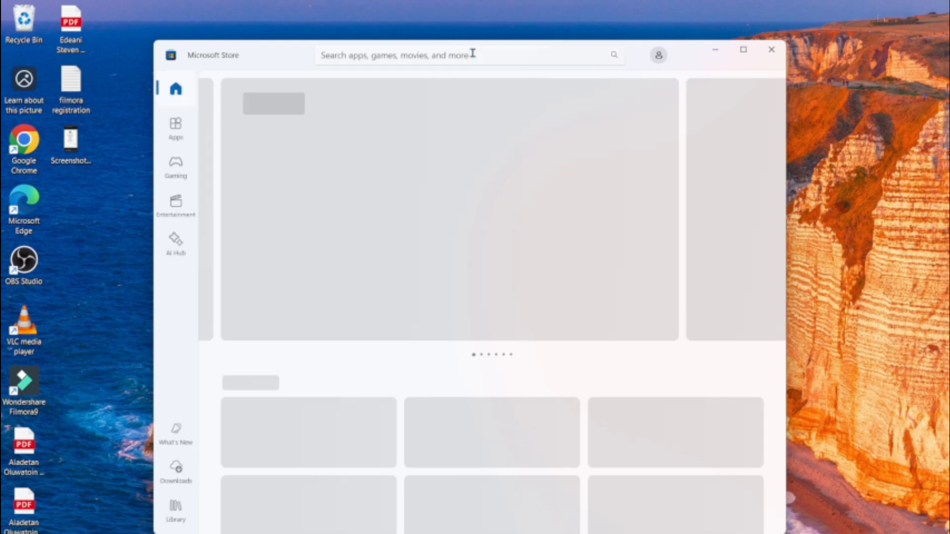
# Find Microsoft Clipchamp in the store, install it and launch it.
pyautogui.click(439, 57)
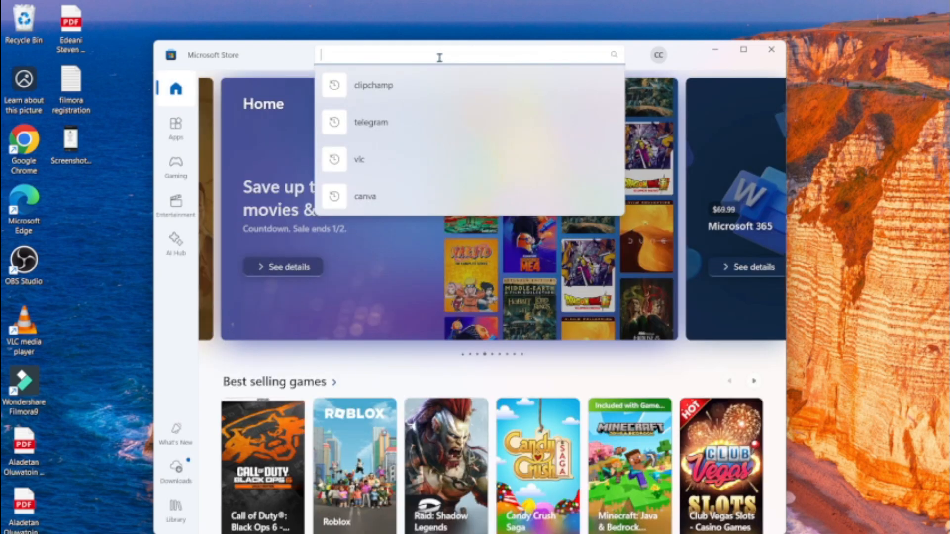
pyautogui.write('clipcha')
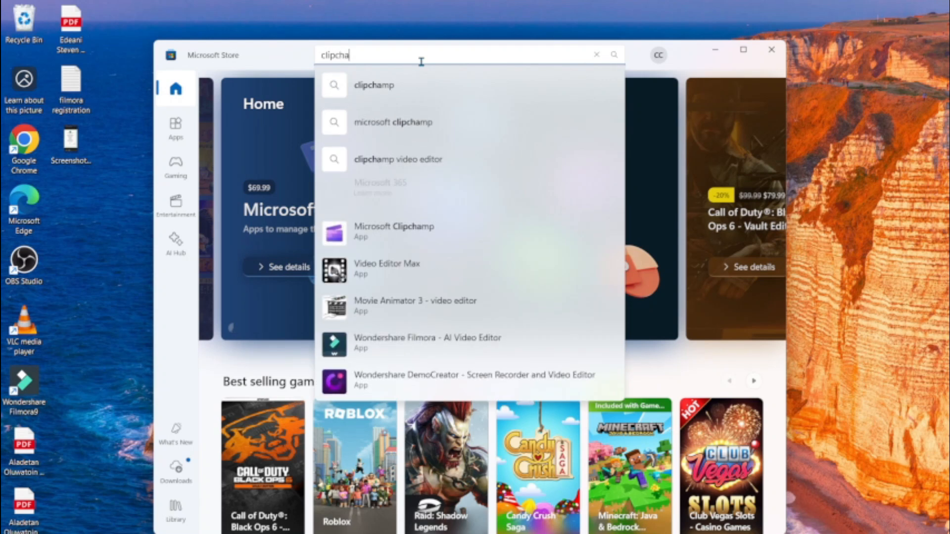
pyautogui.click(407, 228)
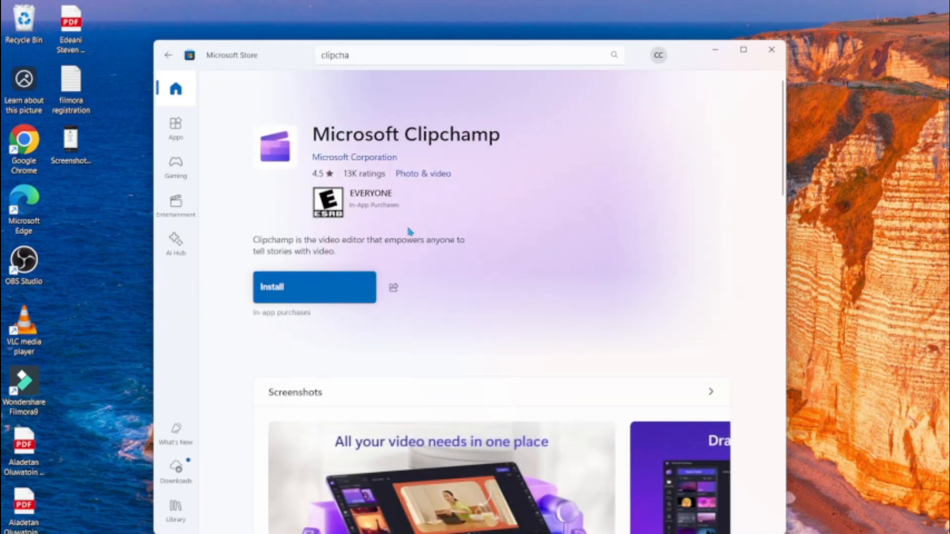
pyautogui.click(309, 284)
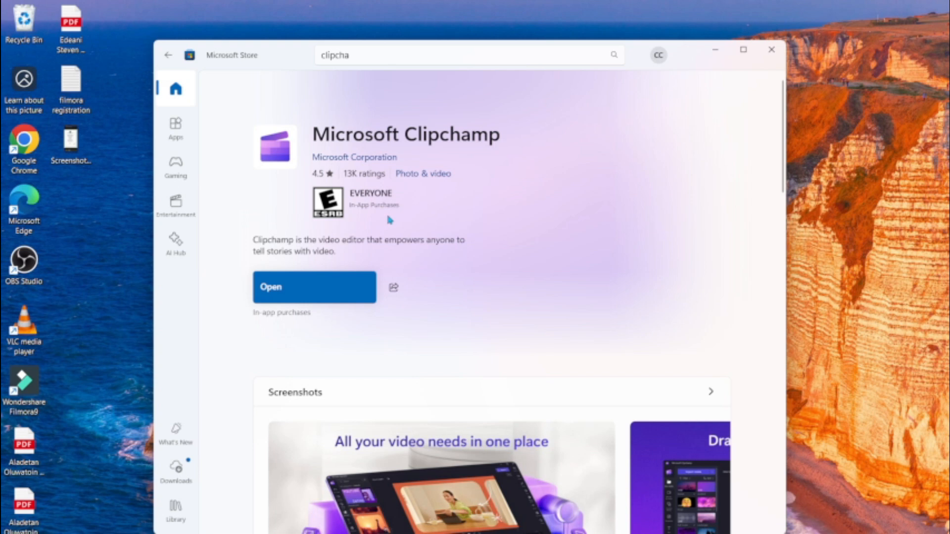
pyautogui.click(324, 292)
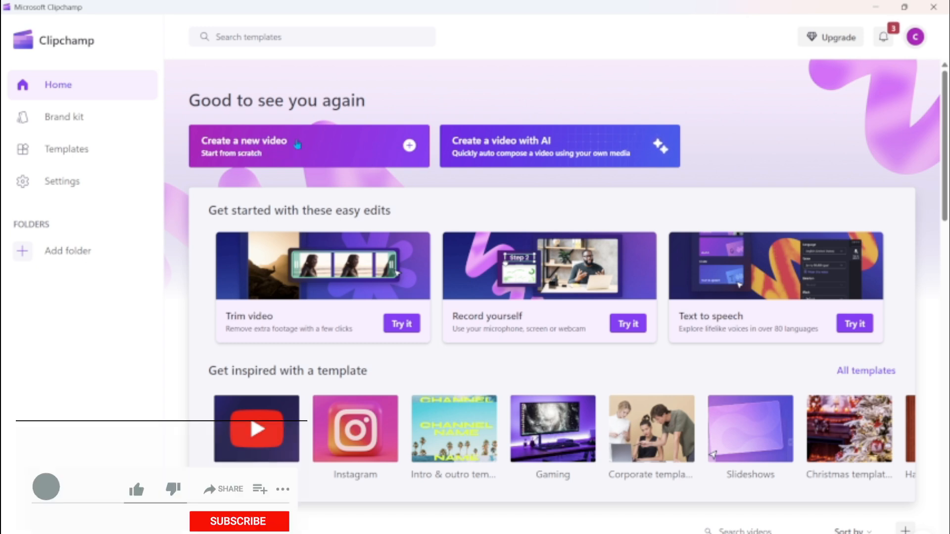
# Look through the home page's easy edits, template categories and the list of existing videos.
pyautogui.scroll(-3, 462, 272)
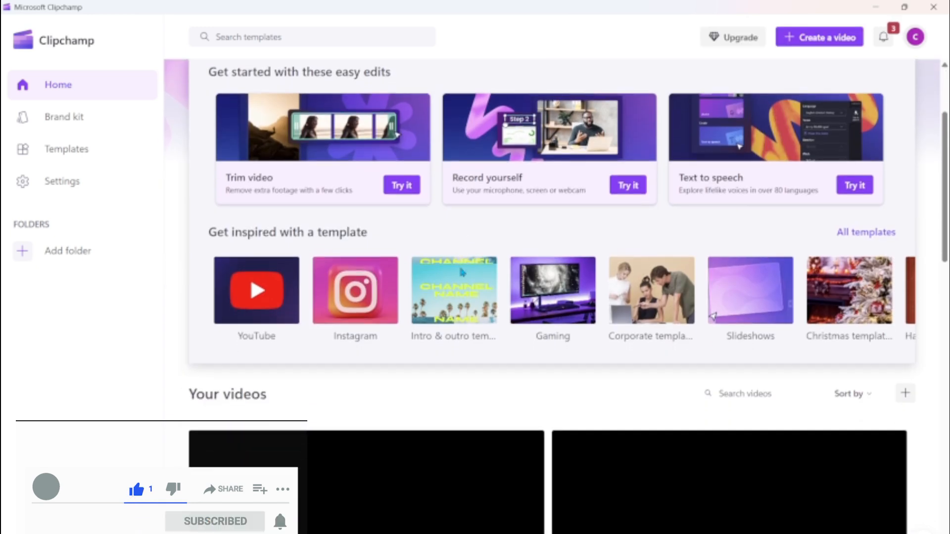
pyautogui.scroll(-10, 463, 272)
pyautogui.scroll(8, 463, 272)
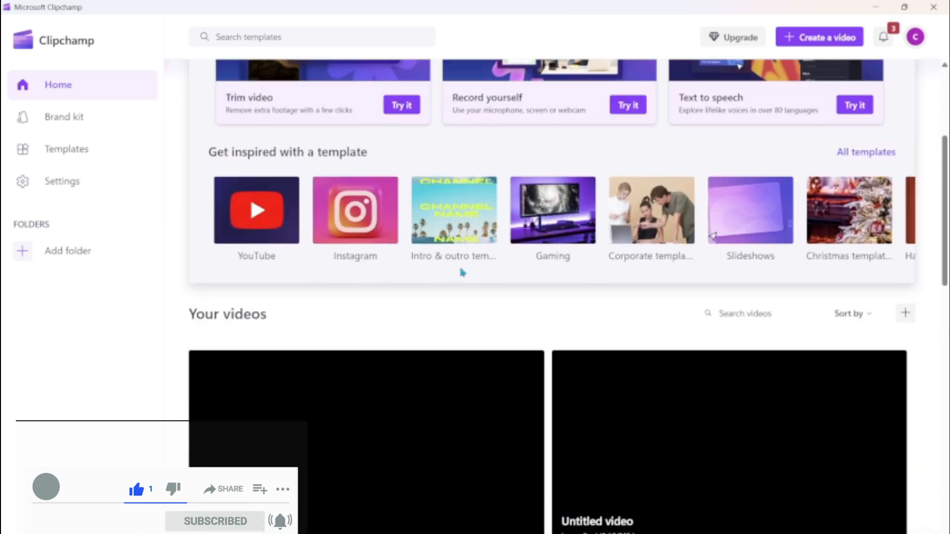
pyautogui.scroll(5, 462, 272)
pyautogui.scroll(-8, 462, 272)
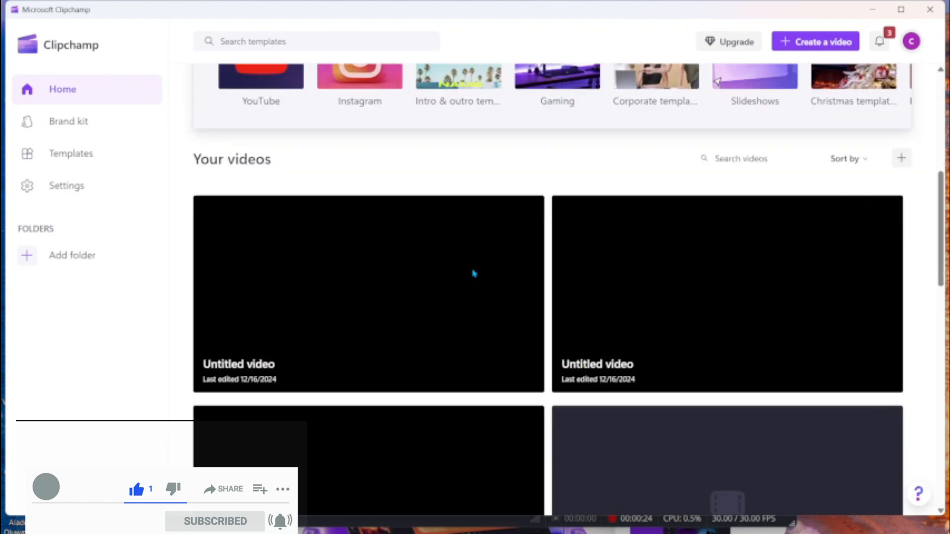
pyautogui.scroll(-11, 473, 274)
pyautogui.scroll(9, 473, 273)
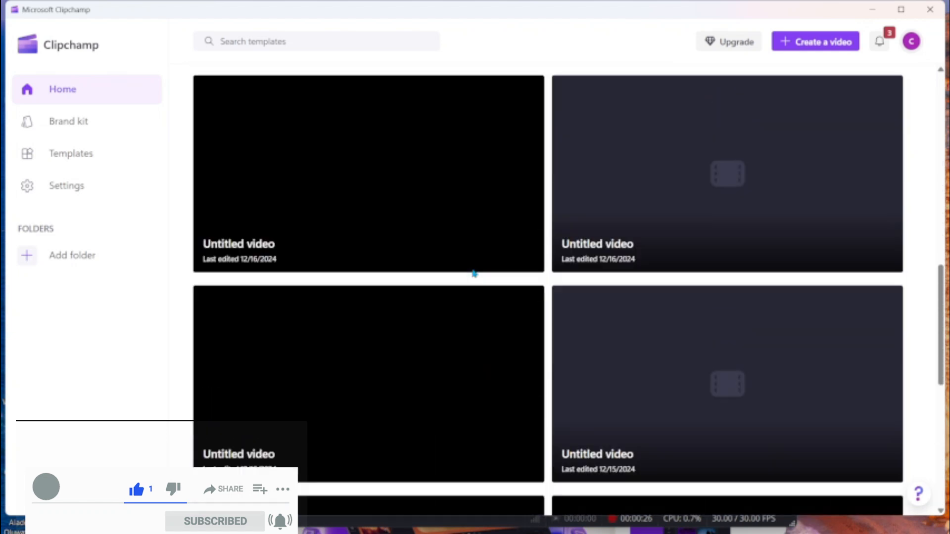
pyautogui.scroll(10, 474, 274)
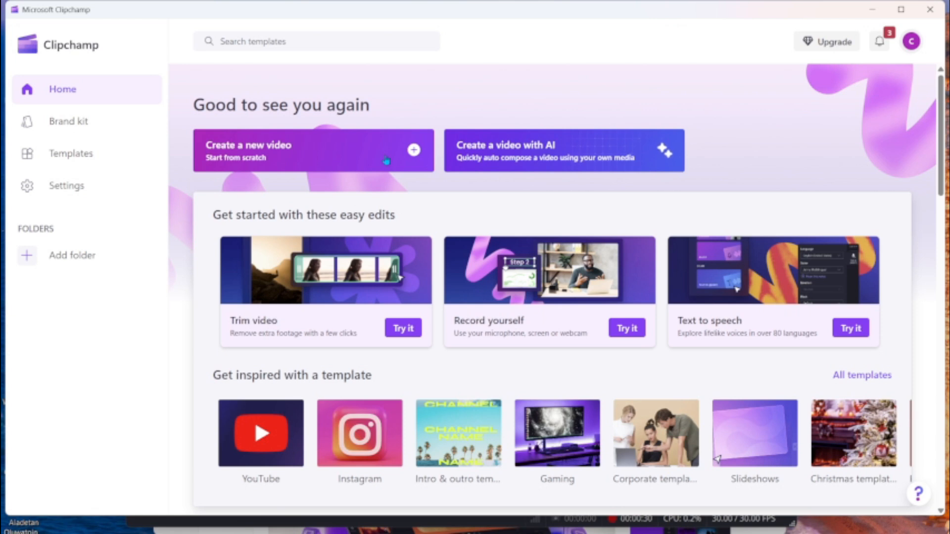
# Create a new video from scratch and add a text-to-speech clip to its timeline.
pyautogui.click(386, 161)
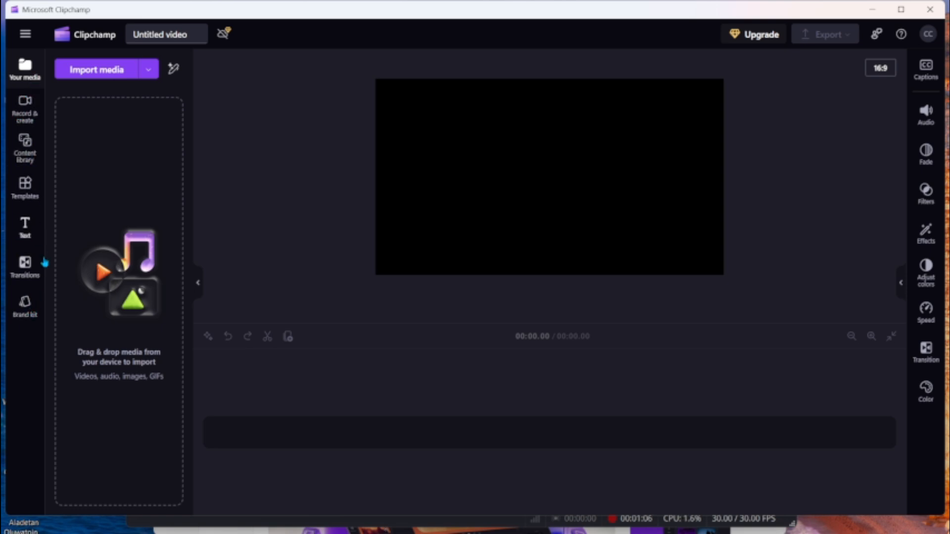
pyautogui.click(33, 119)
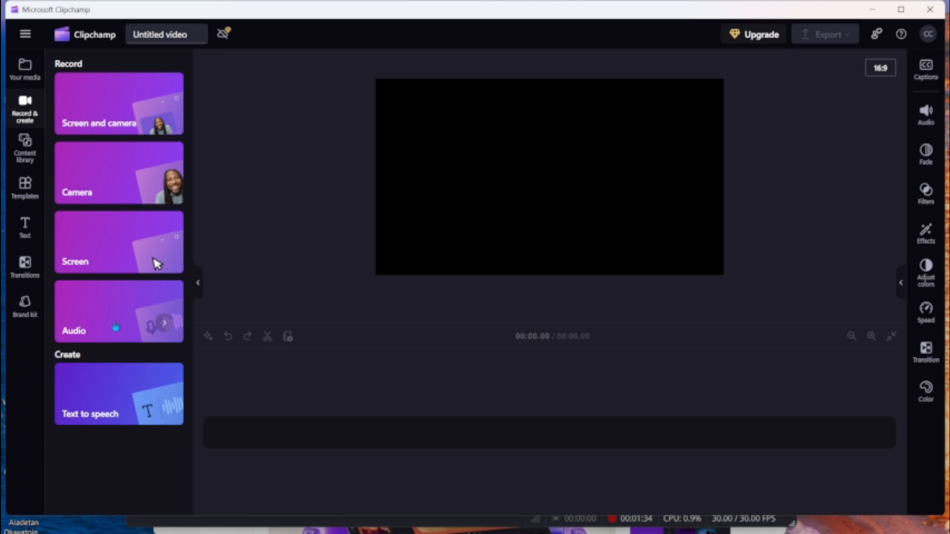
pyautogui.click(113, 399)
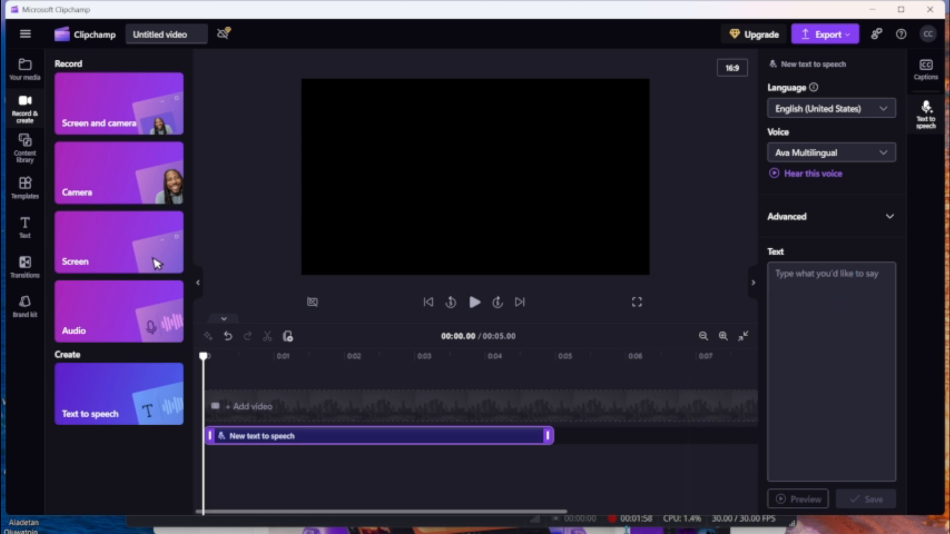
# Copy the highlighted story paragraphs from Document2 in Word, paste them into the Clipchamp text-to-speech text field and check the pasted script.
pyautogui.moveTo(613, 533)
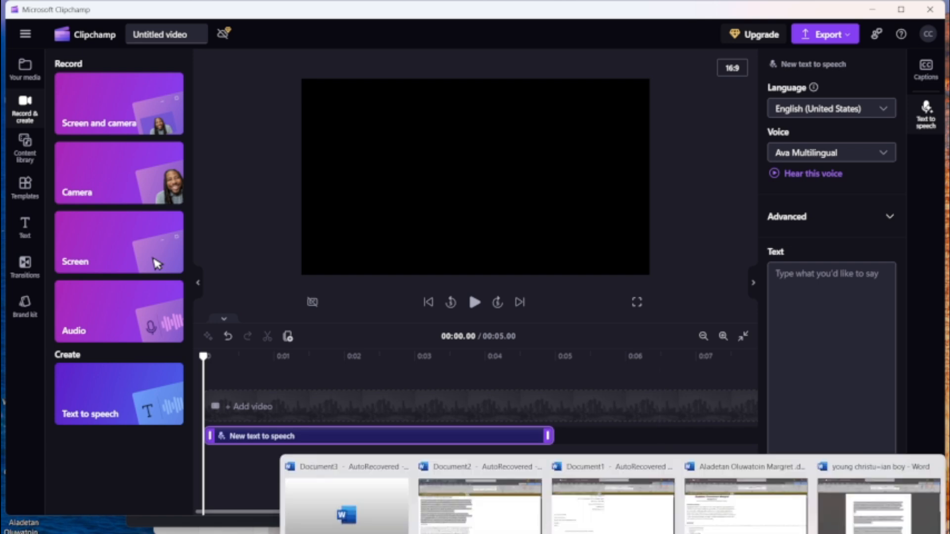
pyautogui.click(518, 506)
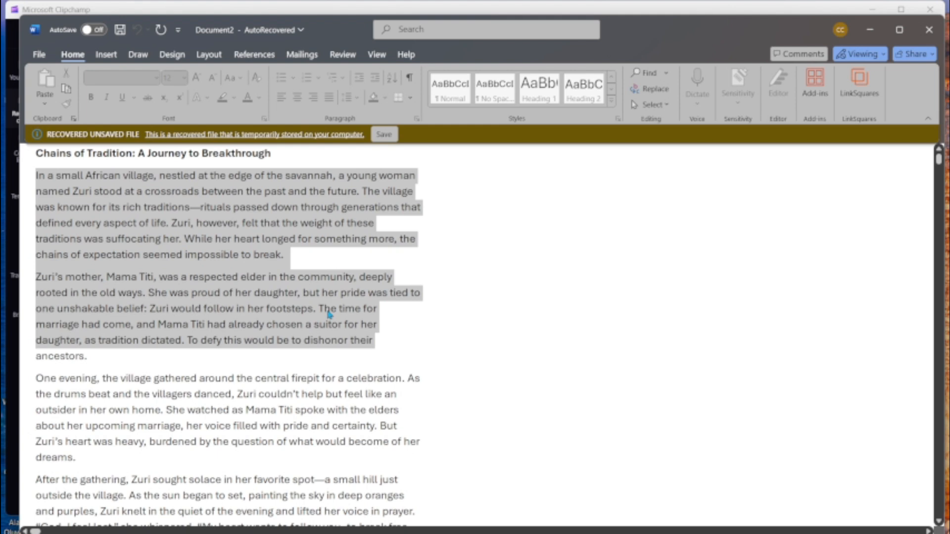
pyautogui.rightClick(265, 297)
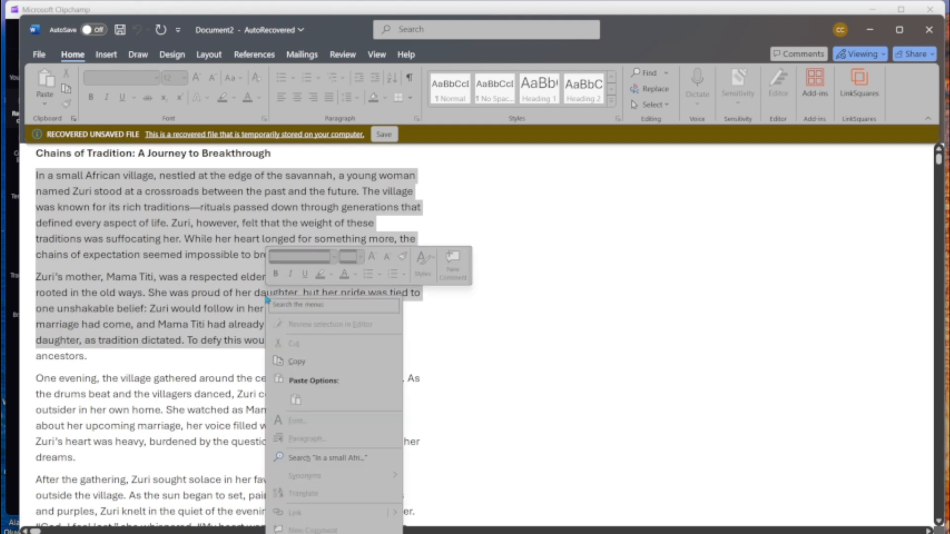
pyautogui.click(299, 362)
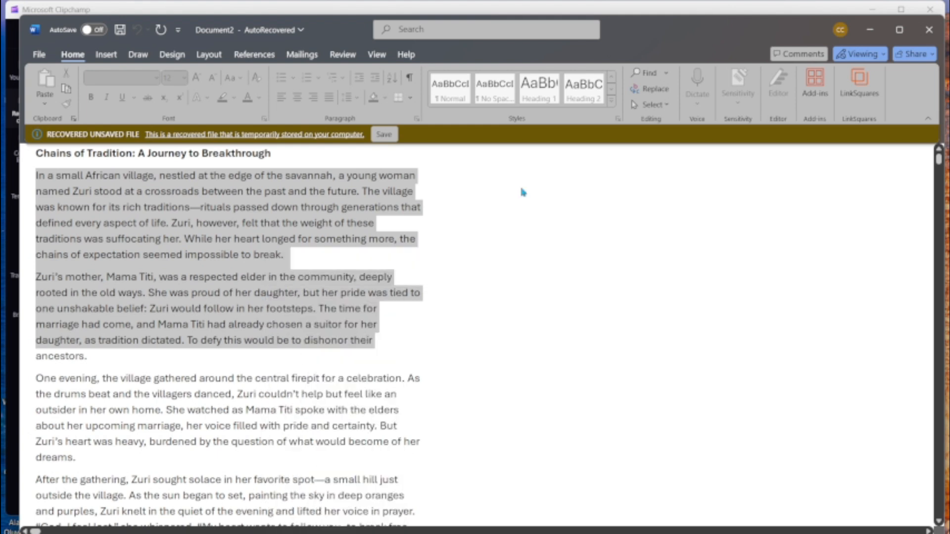
pyautogui.click(871, 33)
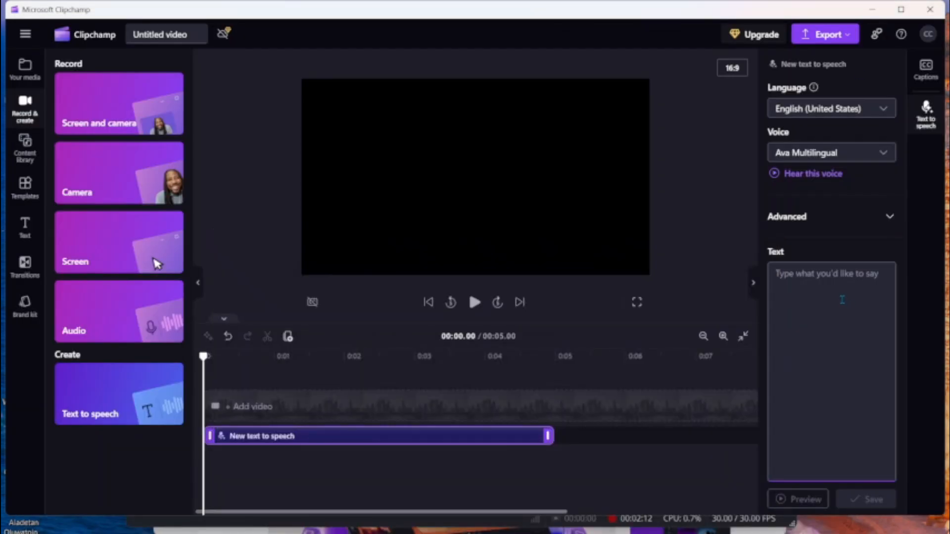
pyautogui.hotkey('ctrl', 'v')
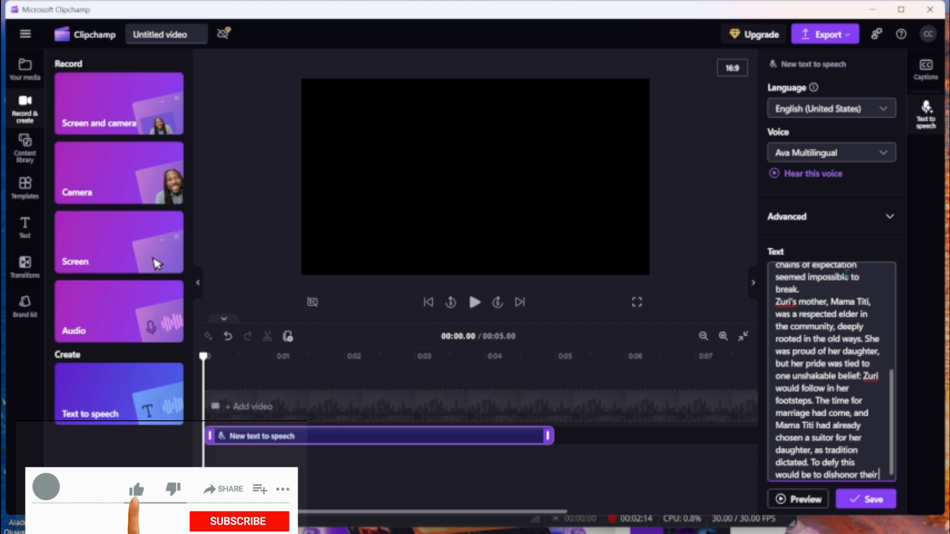
pyautogui.scroll(4, 845, 300)
pyautogui.scroll(-1, 846, 301)
pyautogui.scroll(-4, 846, 299)
pyautogui.scroll(-2, 846, 302)
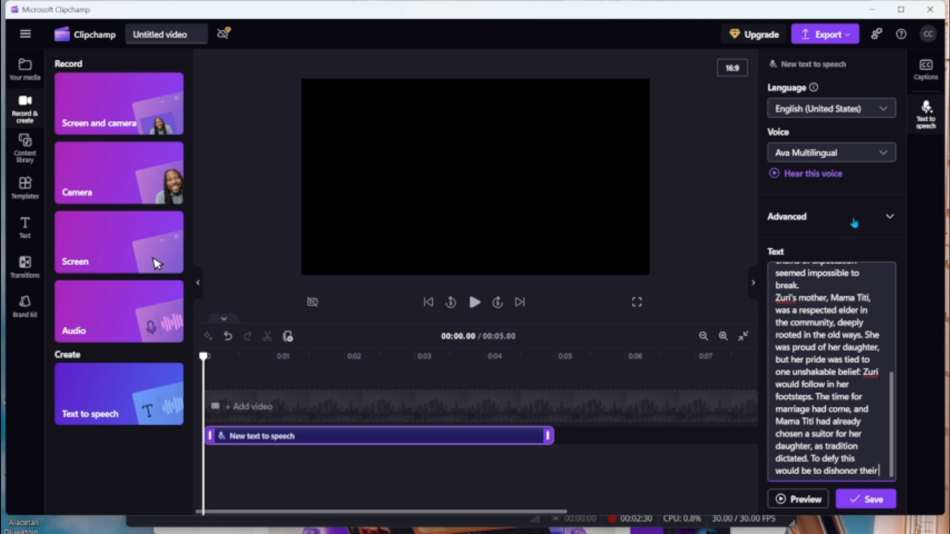
# Select English (United States) as the language of the text-to-speech clip.
pyautogui.click(882, 110)
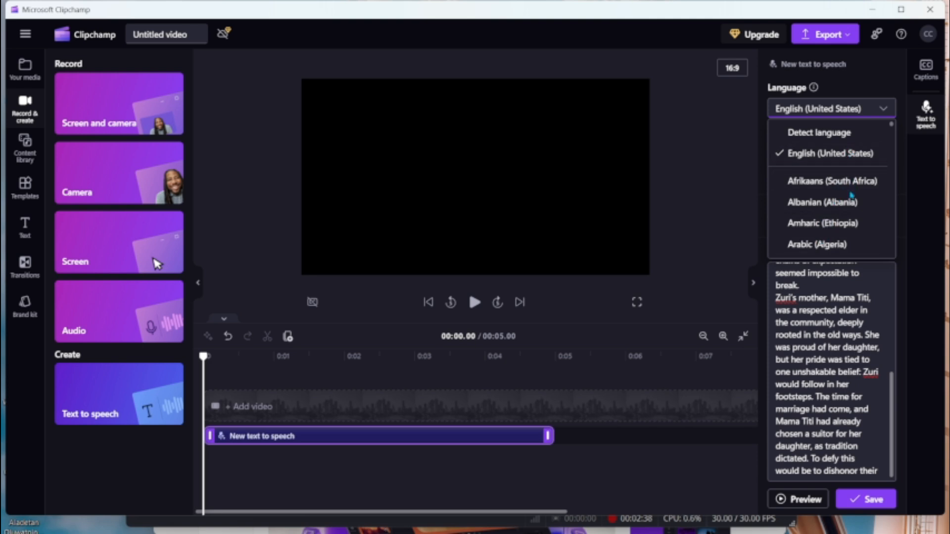
pyautogui.click(837, 156)
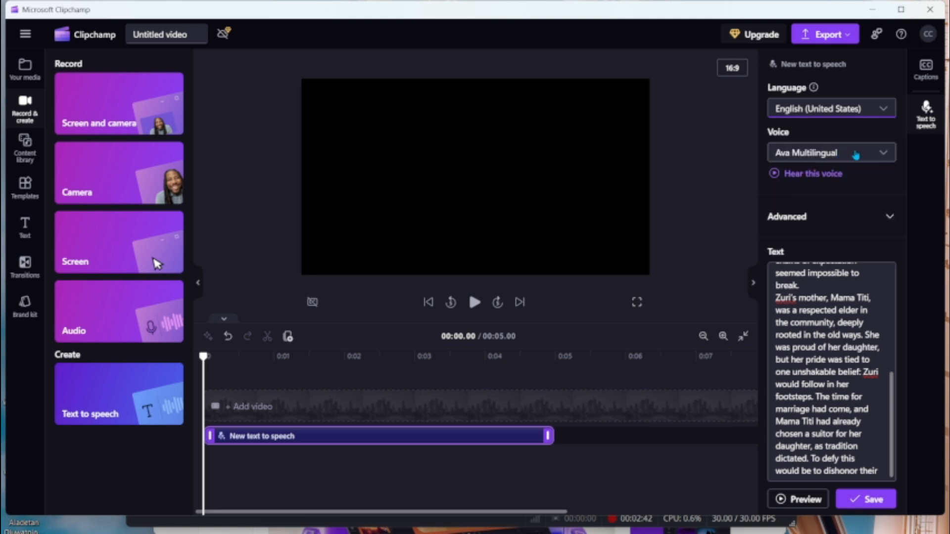
# Try the Adam Multilingual voice for the clip and listen to its sample.
pyautogui.click(856, 155)
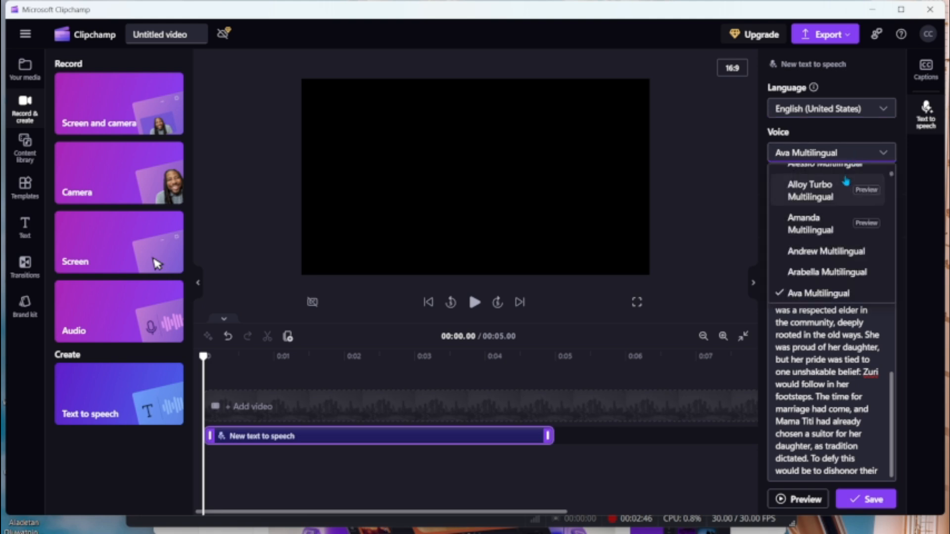
pyautogui.scroll(3, 843, 199)
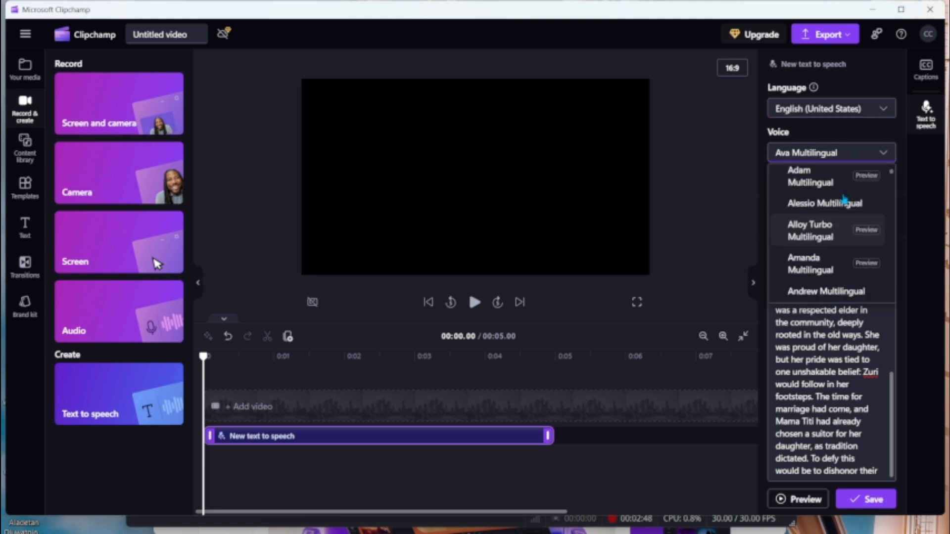
pyautogui.click(828, 227)
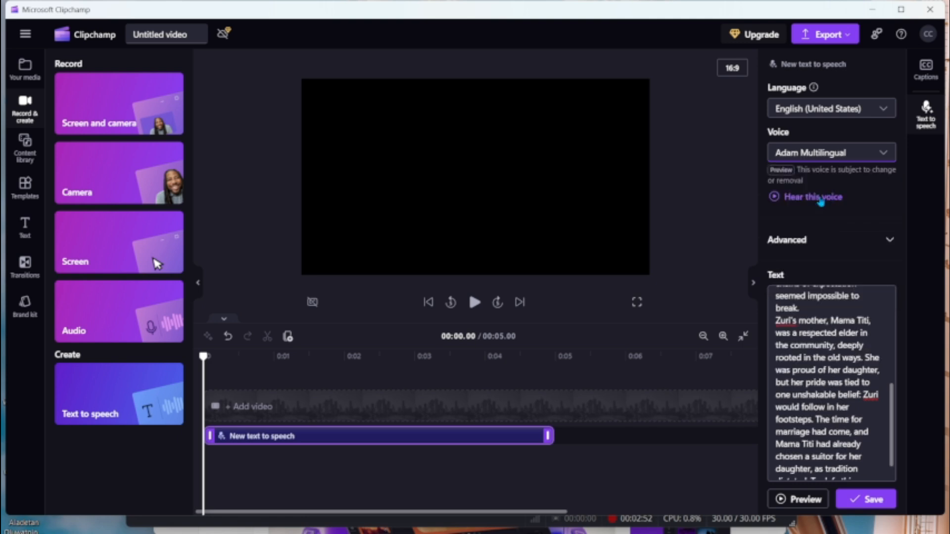
pyautogui.click(821, 201)
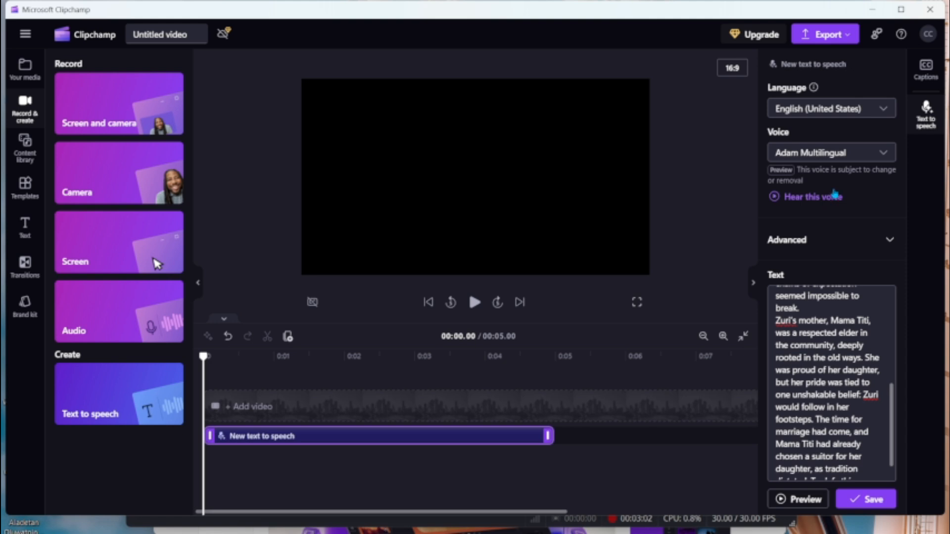
# Set the clip's voice to Ada Multilingual and listen to its sample.
pyautogui.click(880, 155)
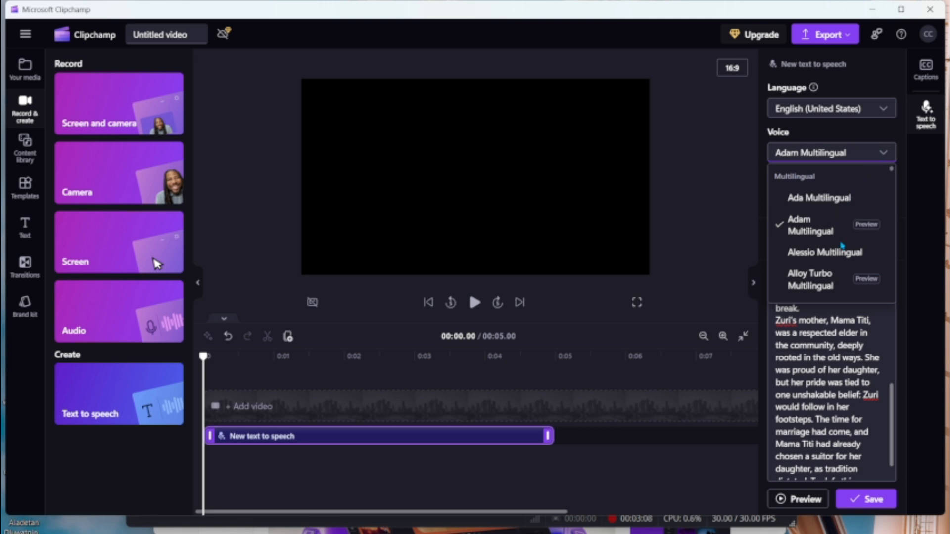
pyautogui.click(834, 200)
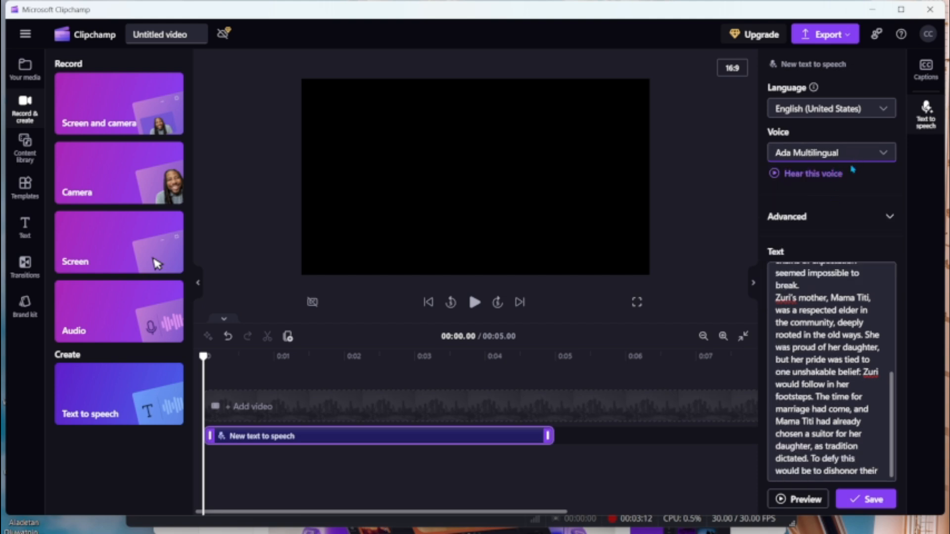
pyautogui.click(825, 175)
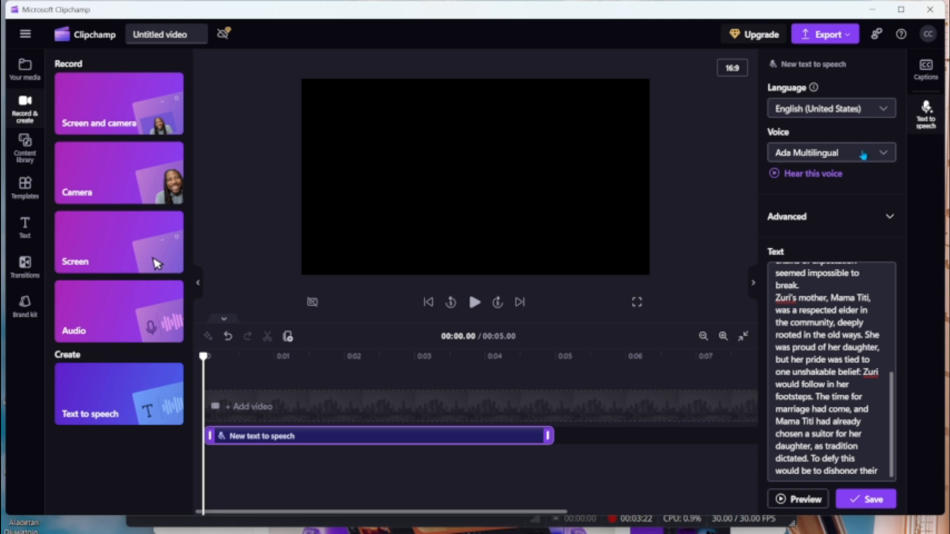
# Expand the advanced voice settings and review the vocal pitch options, leaving the pitch at Default.
pyautogui.click(865, 220)
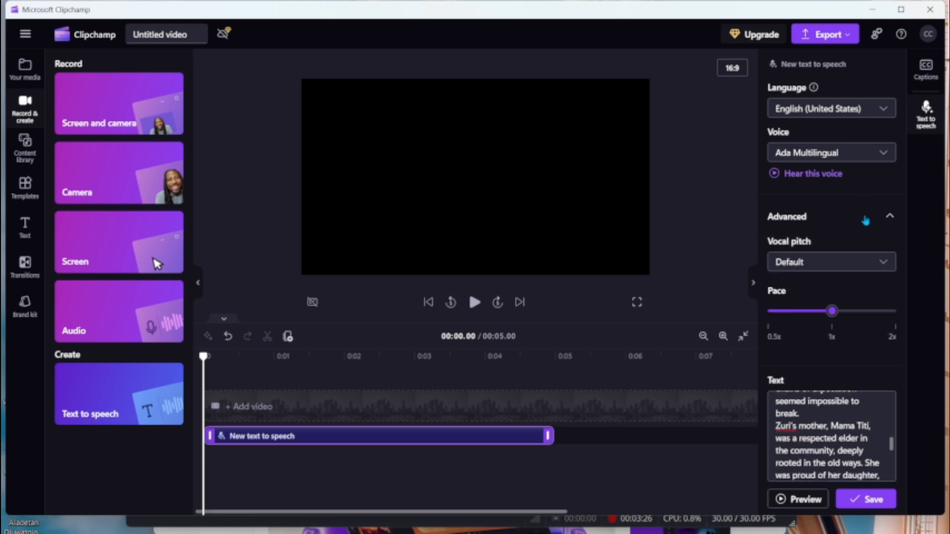
pyautogui.click(847, 271)
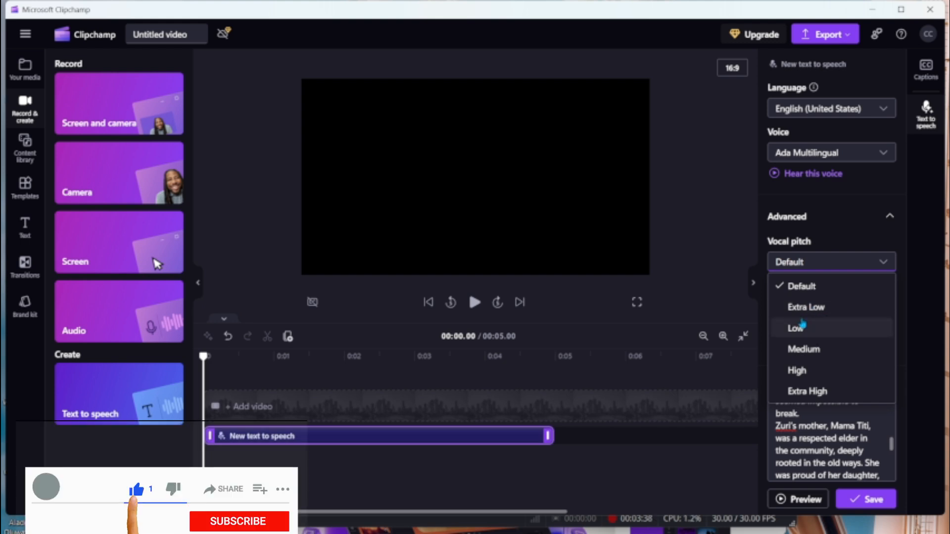
pyautogui.click(886, 263)
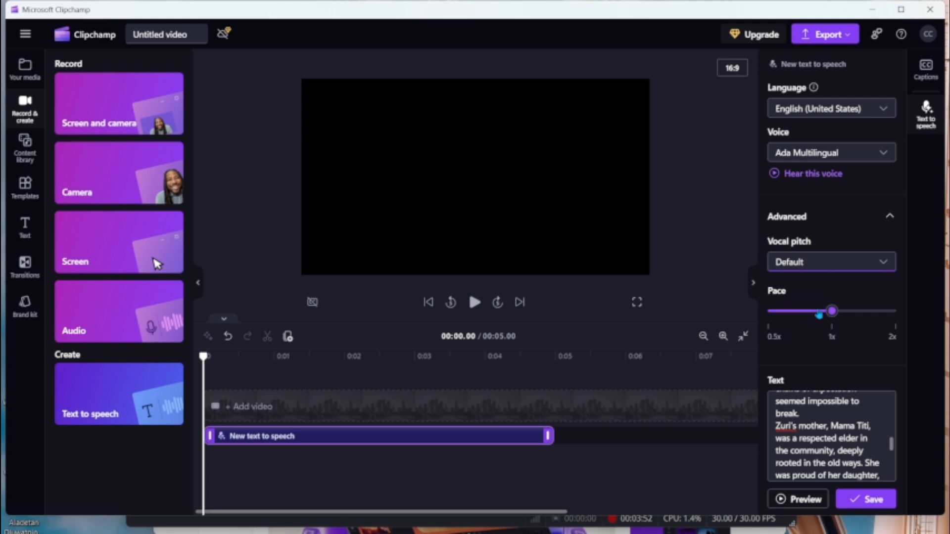
# Try a slower pace for the voice, return it to 1x, and save the text-to-speech clip.
pyautogui.moveTo(830, 316); pyautogui.dragTo(822, 320)
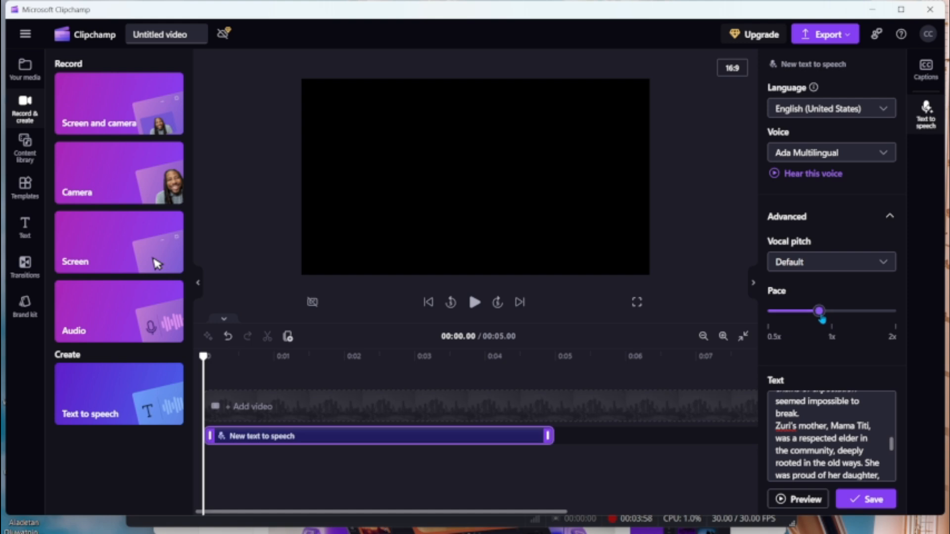
pyautogui.moveTo(822, 320); pyautogui.dragTo(831, 319)
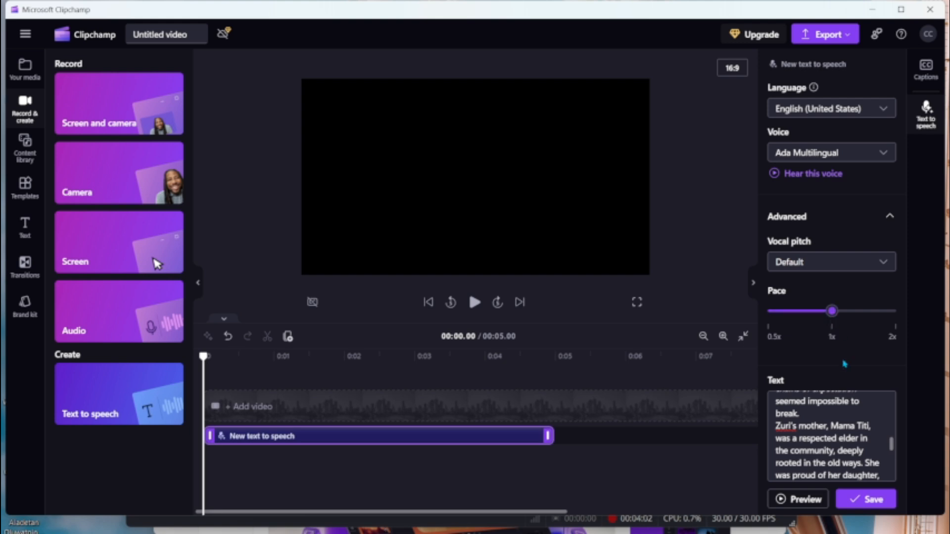
pyautogui.scroll(-3, 845, 414)
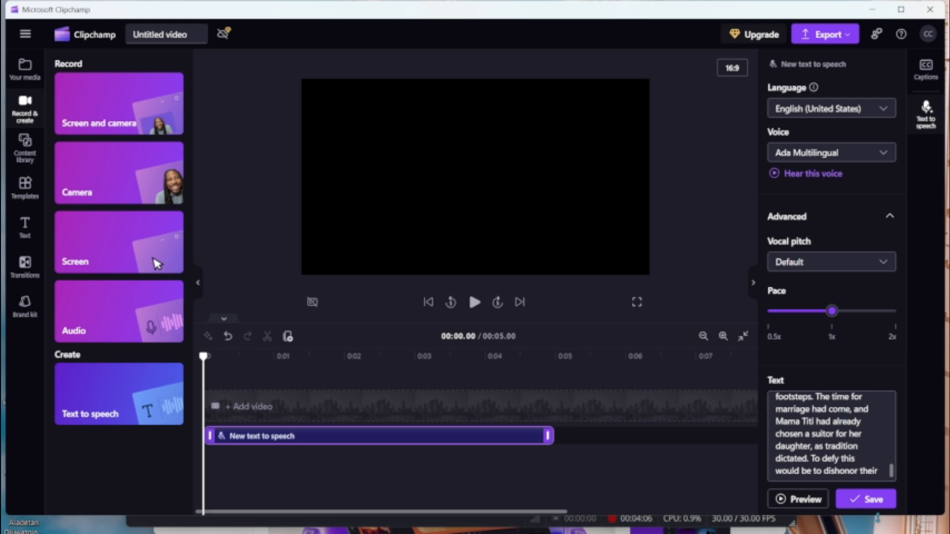
pyautogui.click(873, 499)
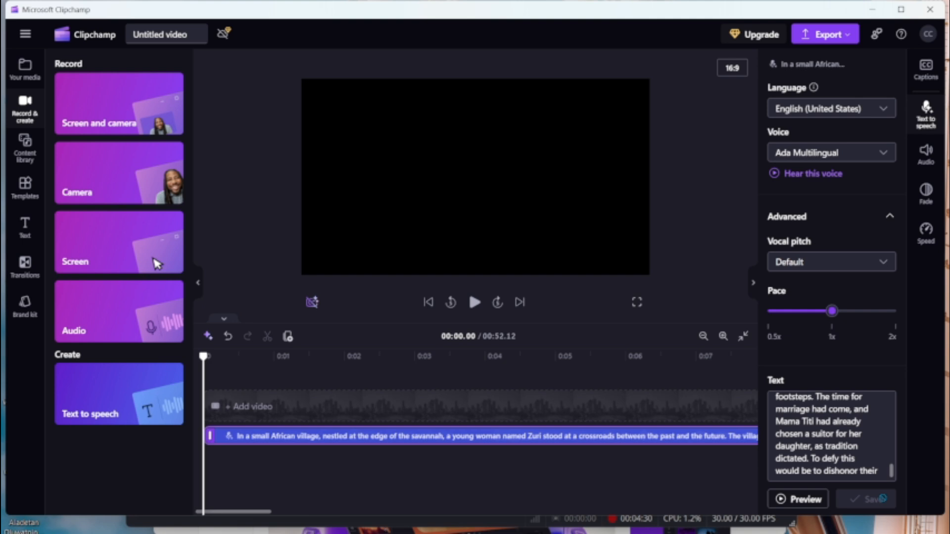
# Listen to the voiceover preview and review the video quality options available for export.
pyautogui.click(807, 499)
pyautogui.click(806, 500)
pyautogui.click(834, 39)
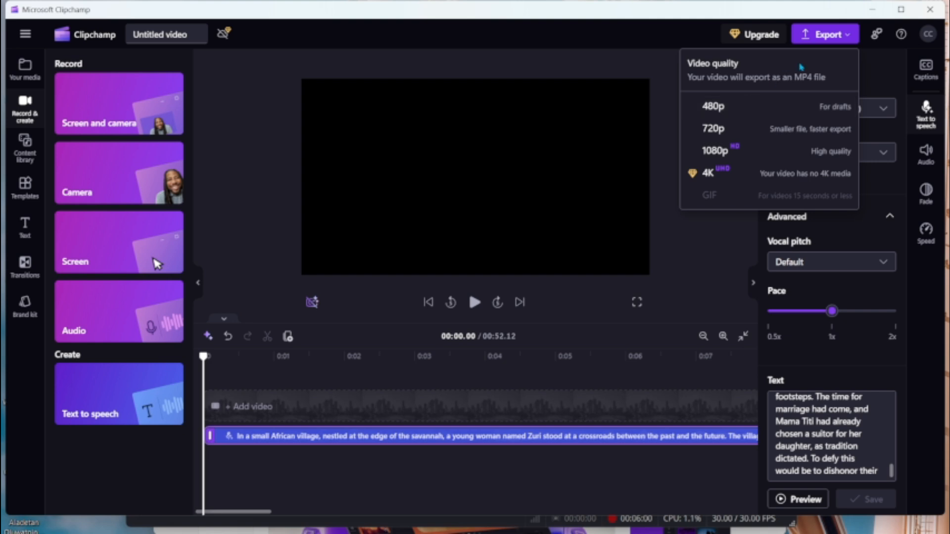
pyautogui.click(870, 63)
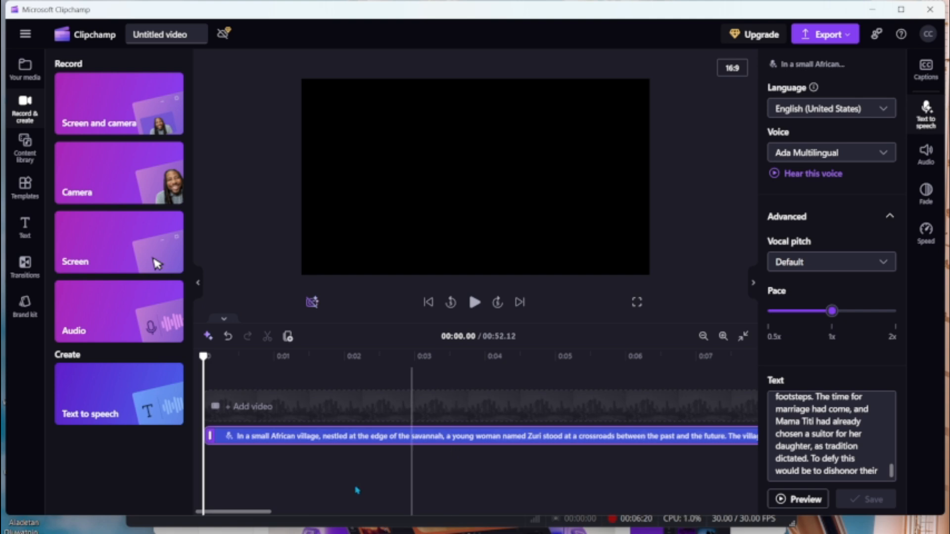
# Open the system's Sound page in Windows Settings.
pyautogui.press('super')
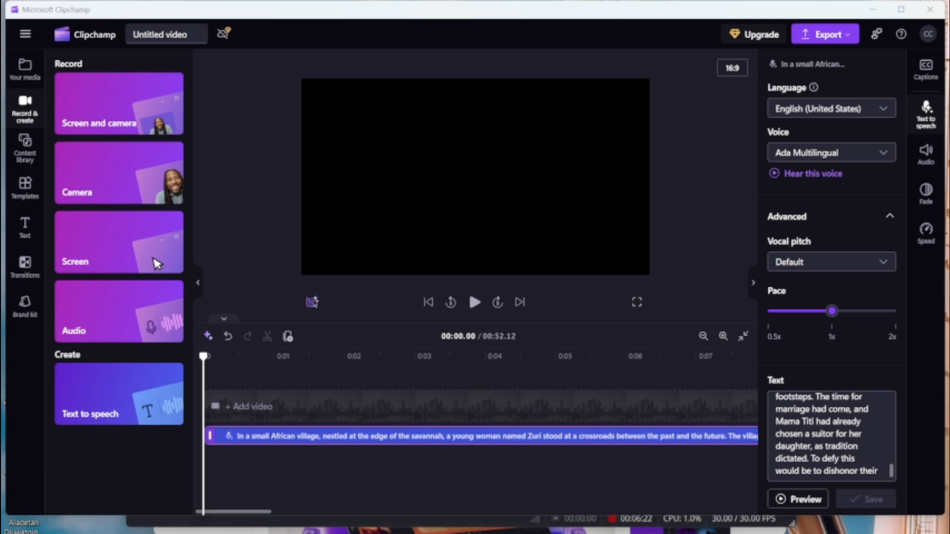
pyautogui.write('sett')
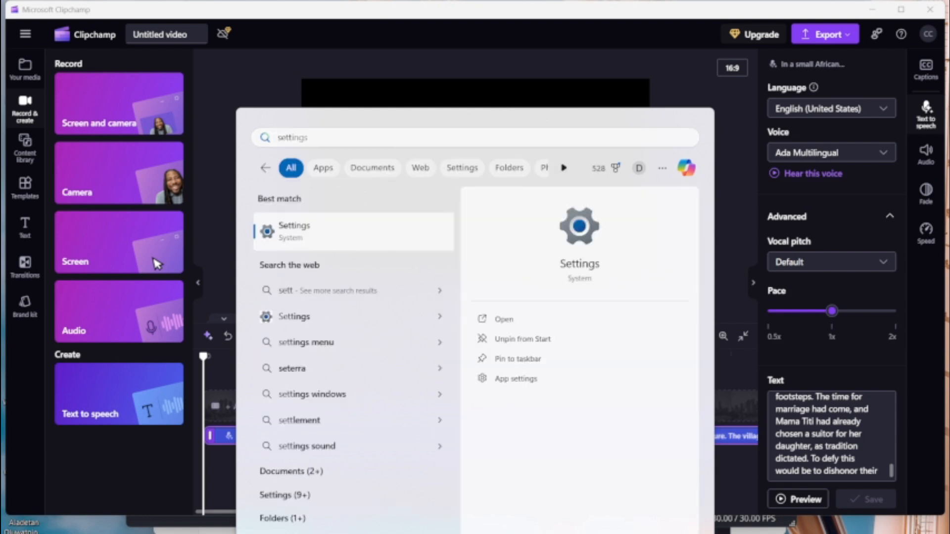
pyautogui.press('Return')
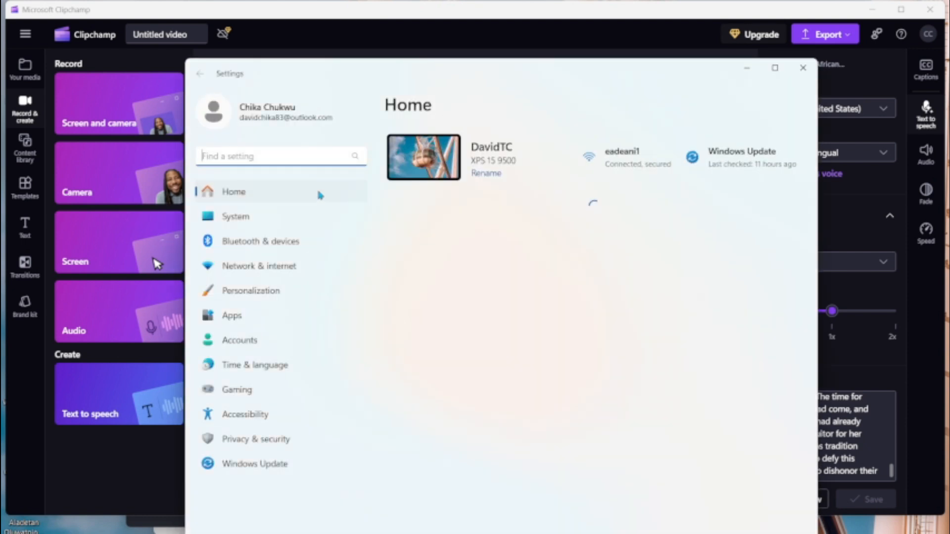
pyautogui.write('sound')
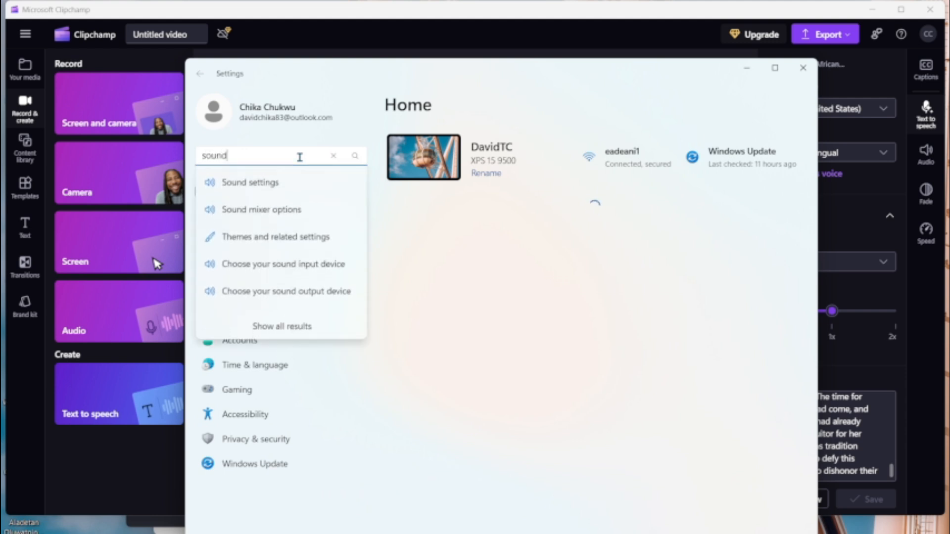
pyautogui.click(277, 182)
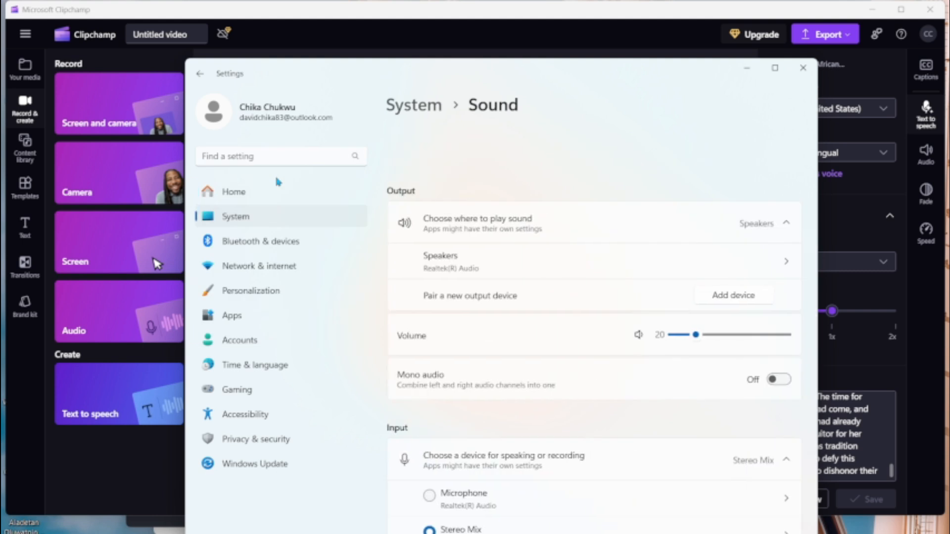
# Switch the sound input device to Microphone and back to Stereo Mix, and close Settings.
pyautogui.scroll(-3, 516, 371)
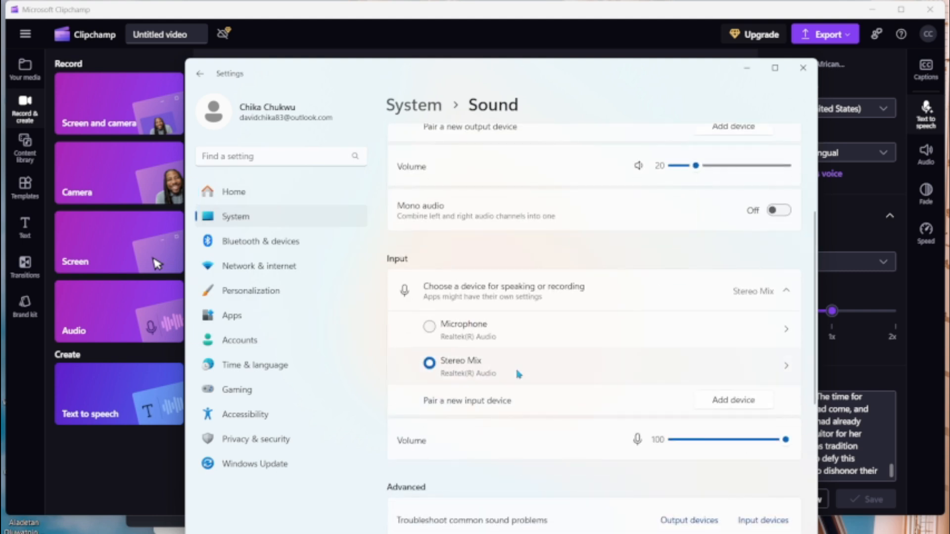
pyautogui.click(458, 330)
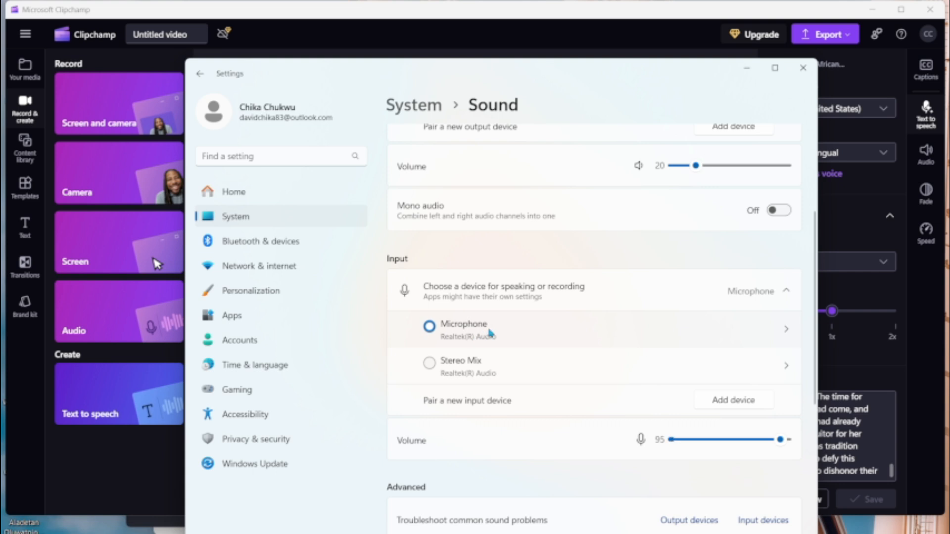
pyautogui.click(459, 369)
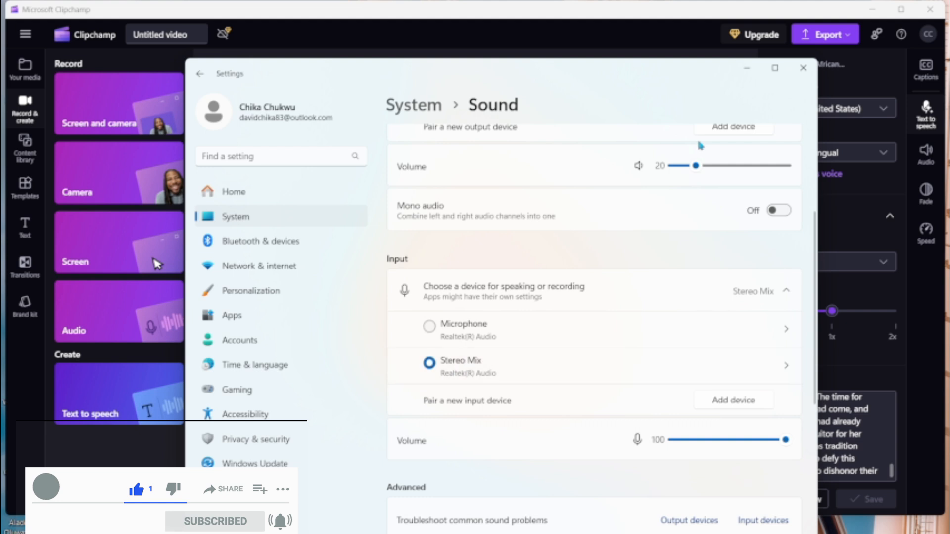
pyautogui.click(803, 70)
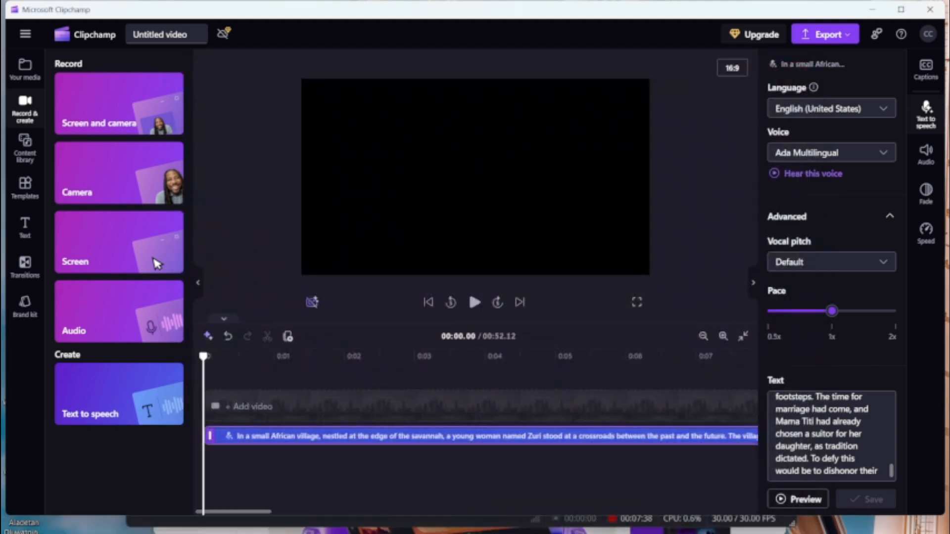
# Find and open the Sound Recorder app.
pyautogui.press('super')
pyautogui.write('so')
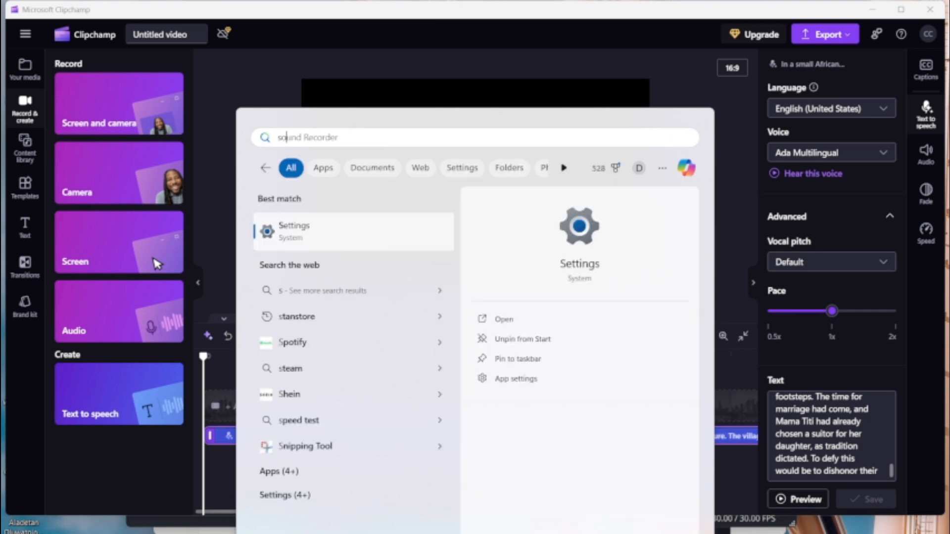
pyautogui.write('un')
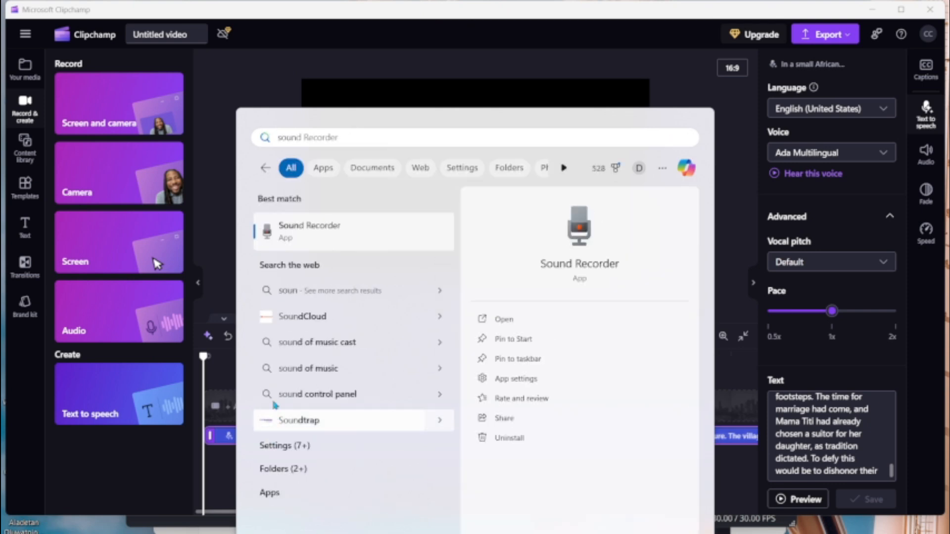
pyautogui.click(306, 232)
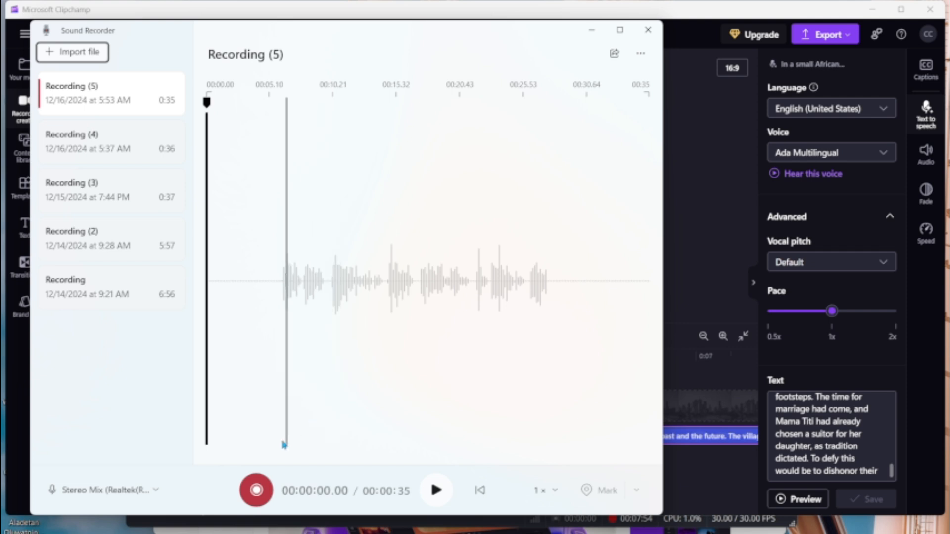
# Record about 22 seconds of the voiceover's playback through Stereo Mix and play the new recording back to check it.
pyautogui.click(257, 492)
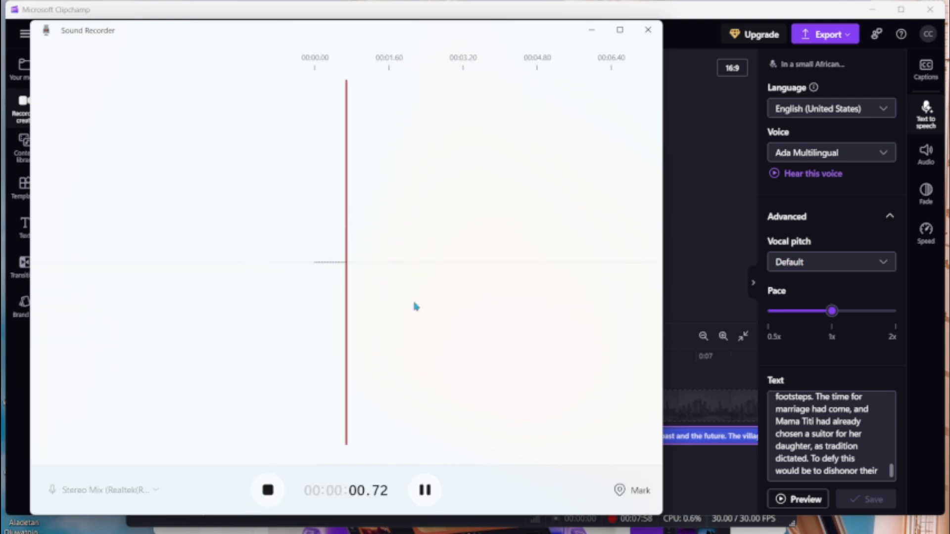
pyautogui.click(592, 30)
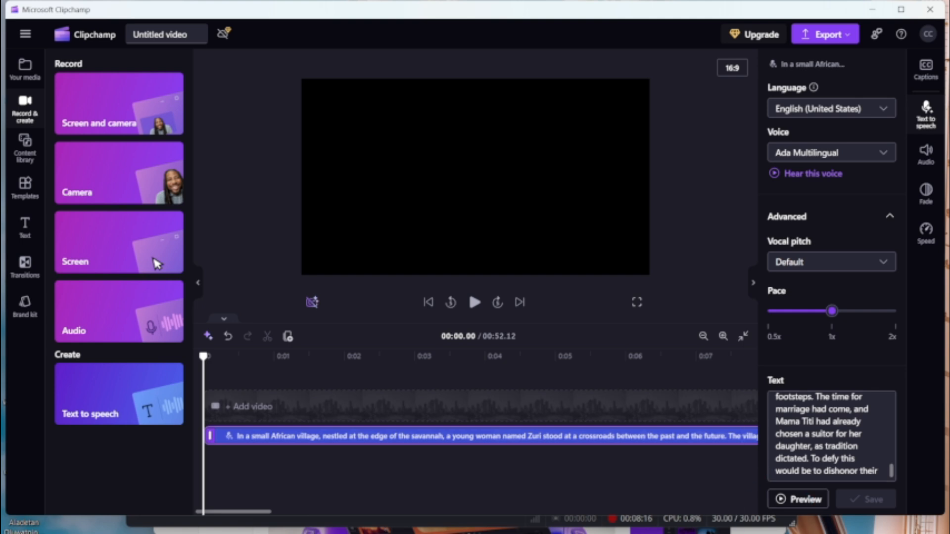
pyautogui.click(722, 533)
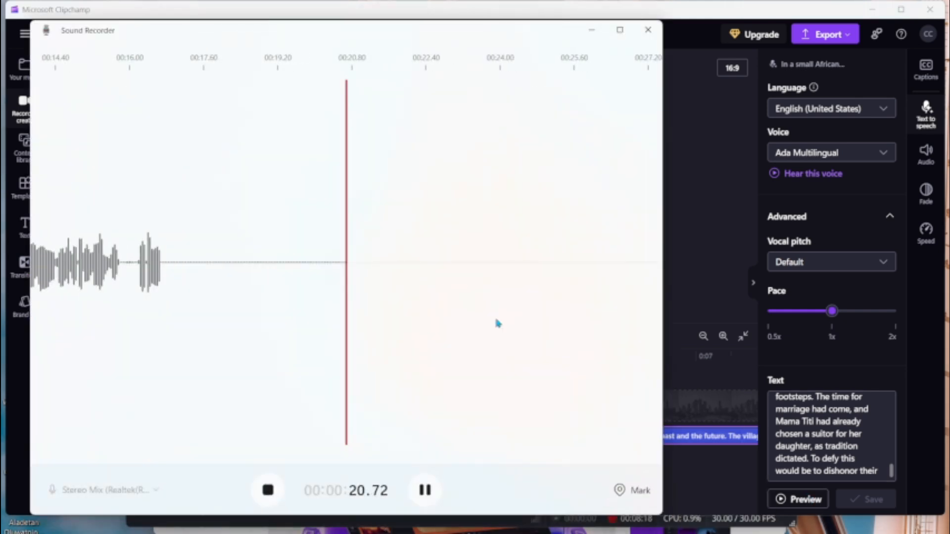
pyautogui.click(272, 491)
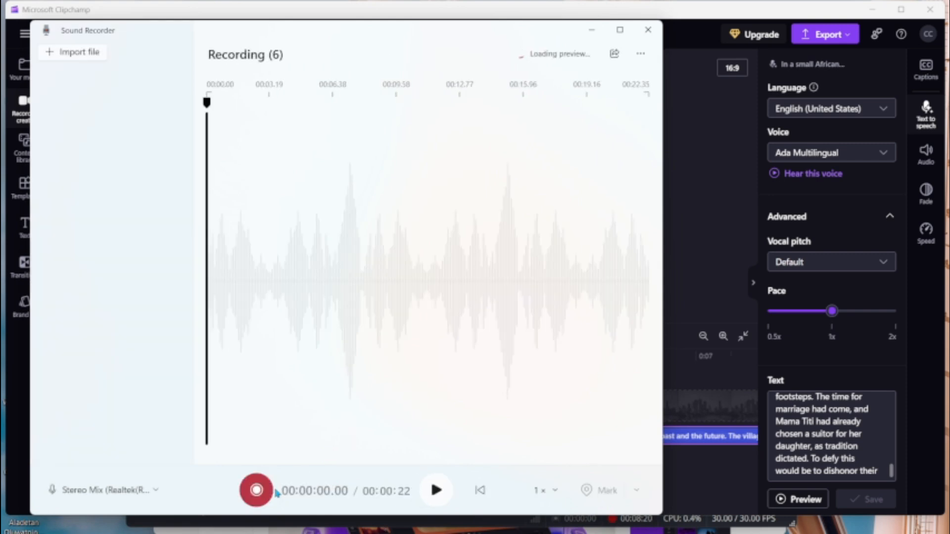
pyautogui.click(441, 495)
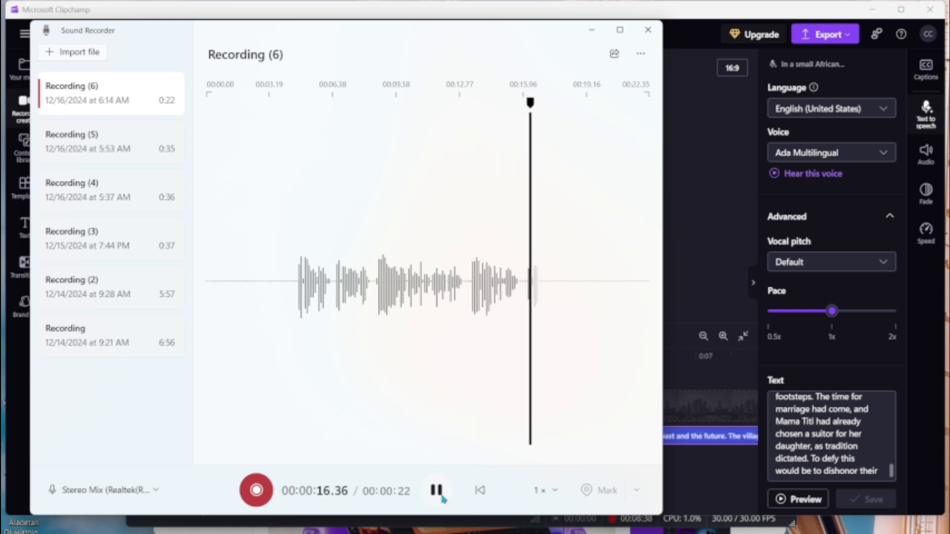
pyautogui.click(442, 497)
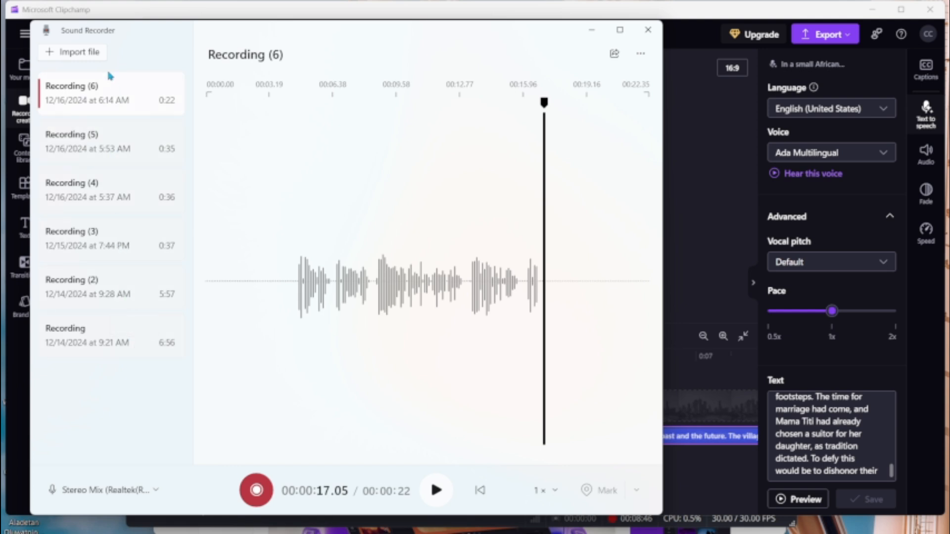
# Show Recording (6) in its folder, check its playback in VLC media player, and switch back to Clipchamp.
pyautogui.rightClick(99, 87)
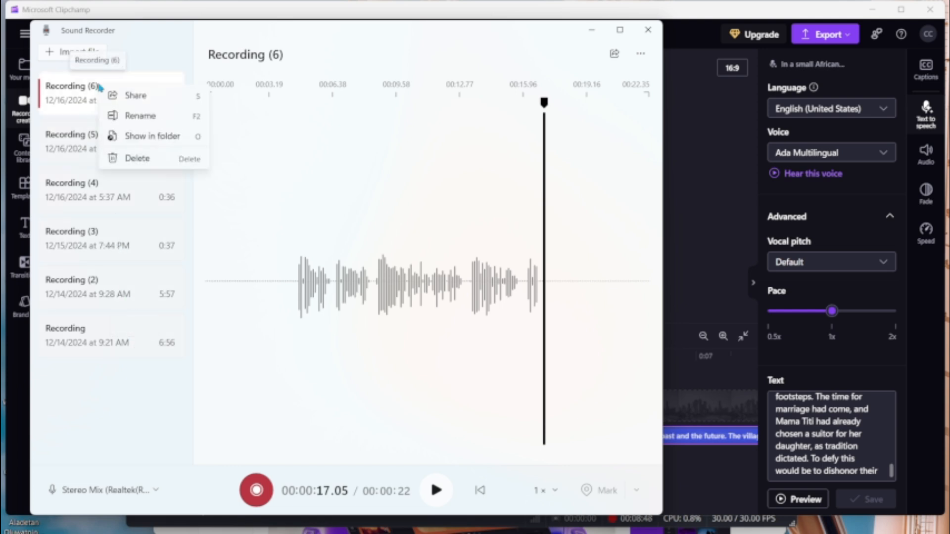
pyautogui.click(150, 136)
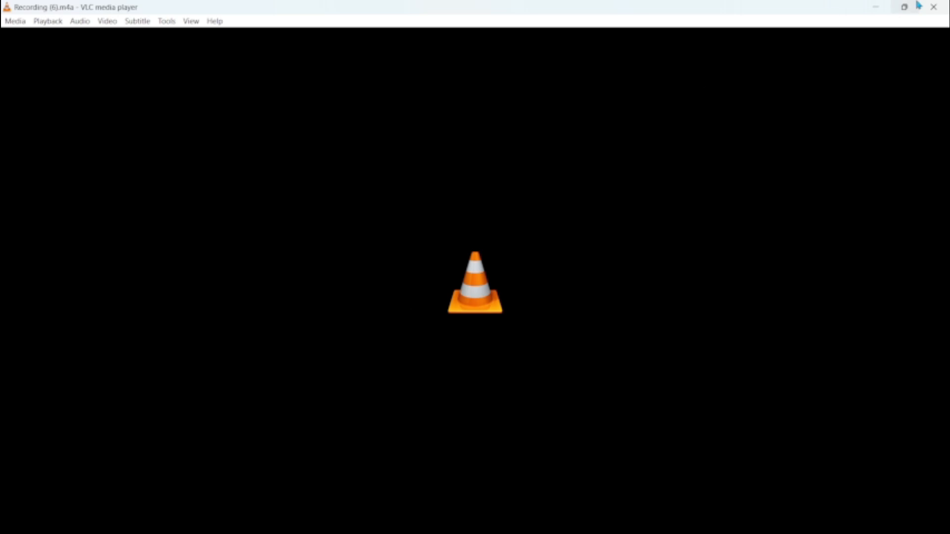
pyautogui.click(934, 7)
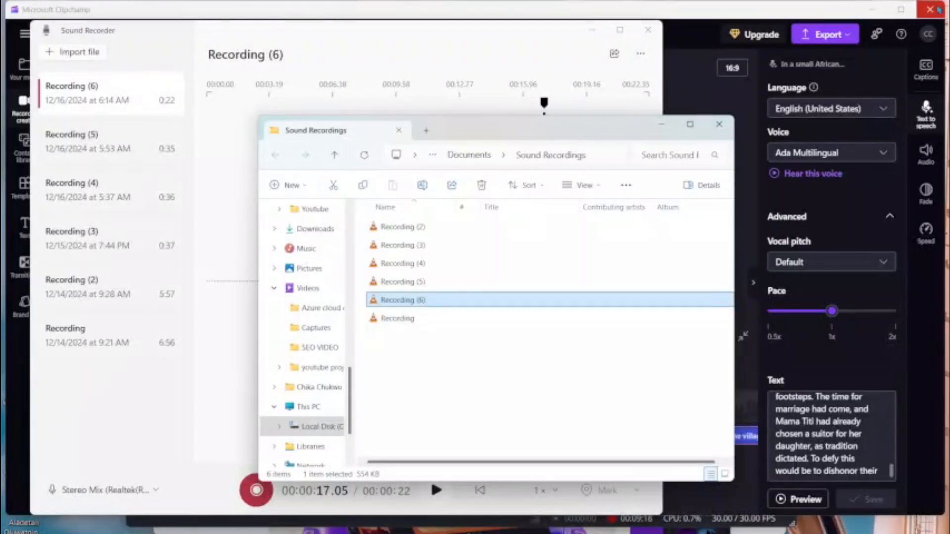
pyautogui.click(865, 72)
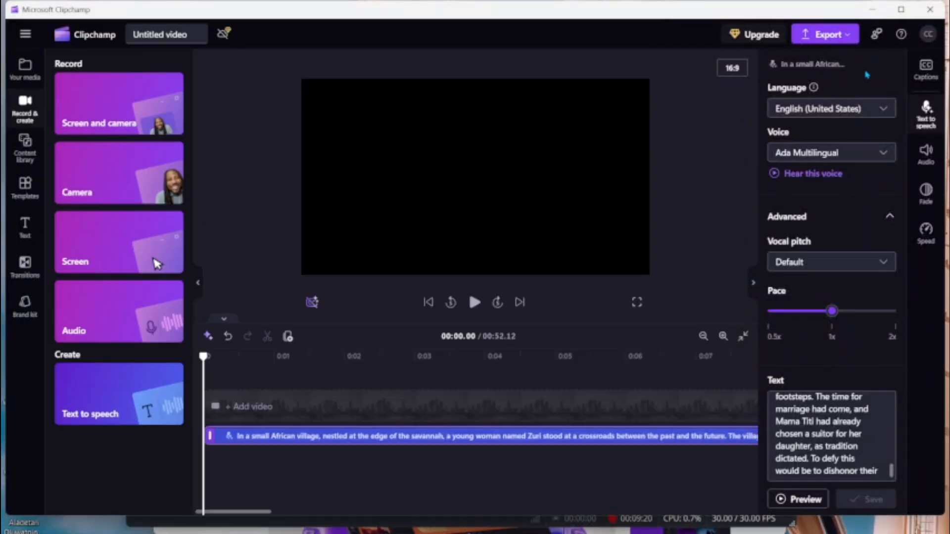